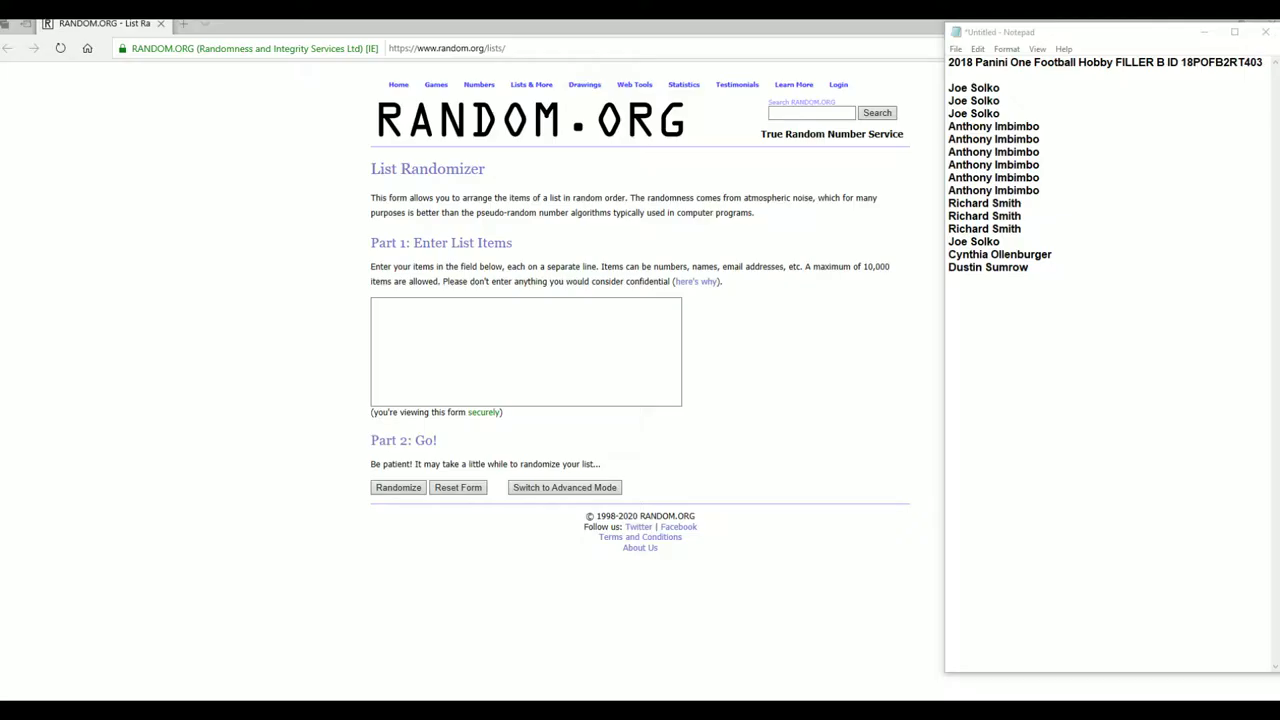
- Copy the 15 filler names from Notepad and paste them into RANDOM.ORG's List Items box
{"action": "mouse_move", "coordinate": [1049, 274]}
{"action": "left_mouse_down"}
{"action": "mouse_move", "coordinate": [940, 152]}
{"action": "mouse_move", "coordinate": [946, 85]}
{"action": "left_mouse_up"}
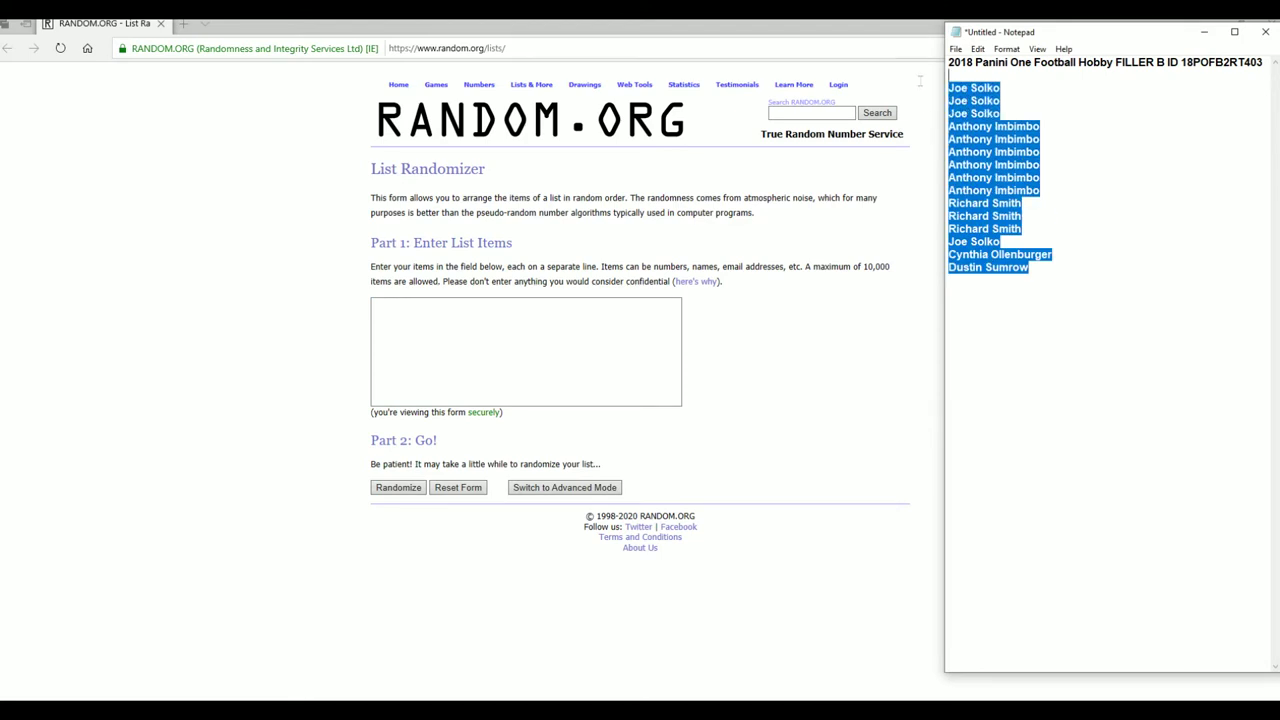
{"action": "right_click", "coordinate": [980, 136]}
{"action": "left_click", "coordinate": [1016, 184]}
{"action": "left_click", "coordinate": [552, 349]}
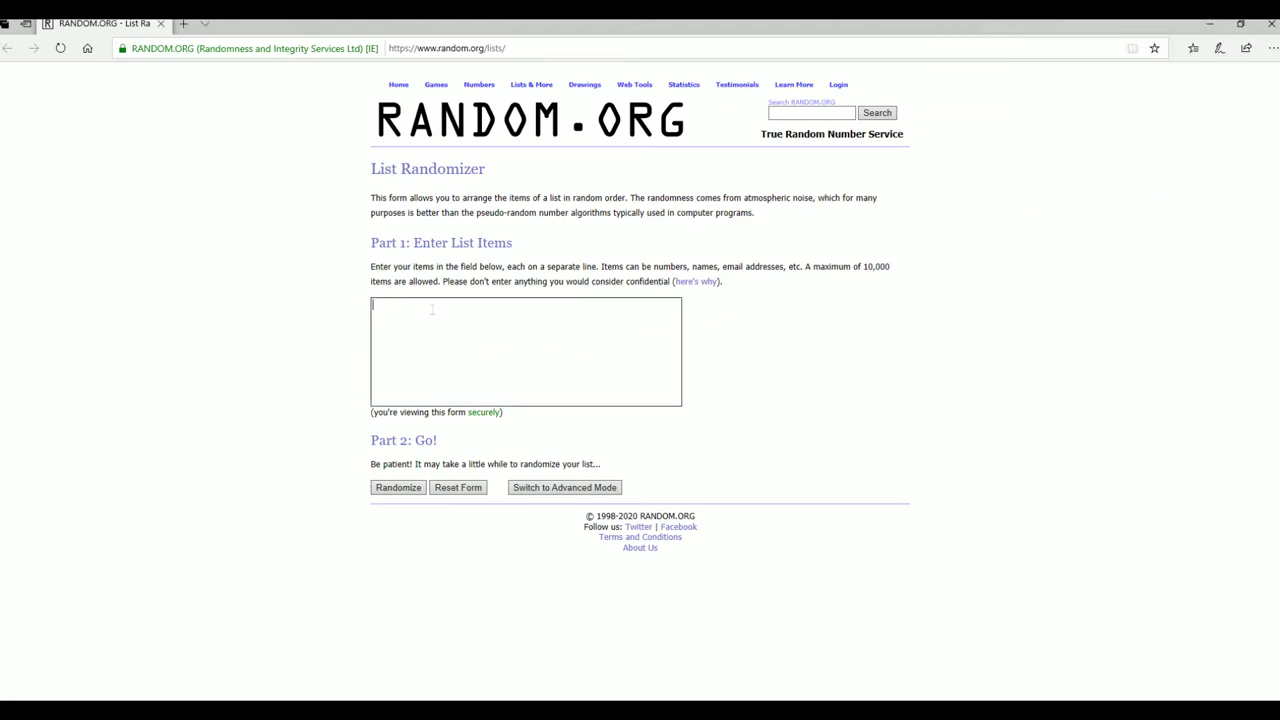
{"action": "right_click", "coordinate": [430, 308]}
{"action": "left_click", "coordinate": [451, 324]}
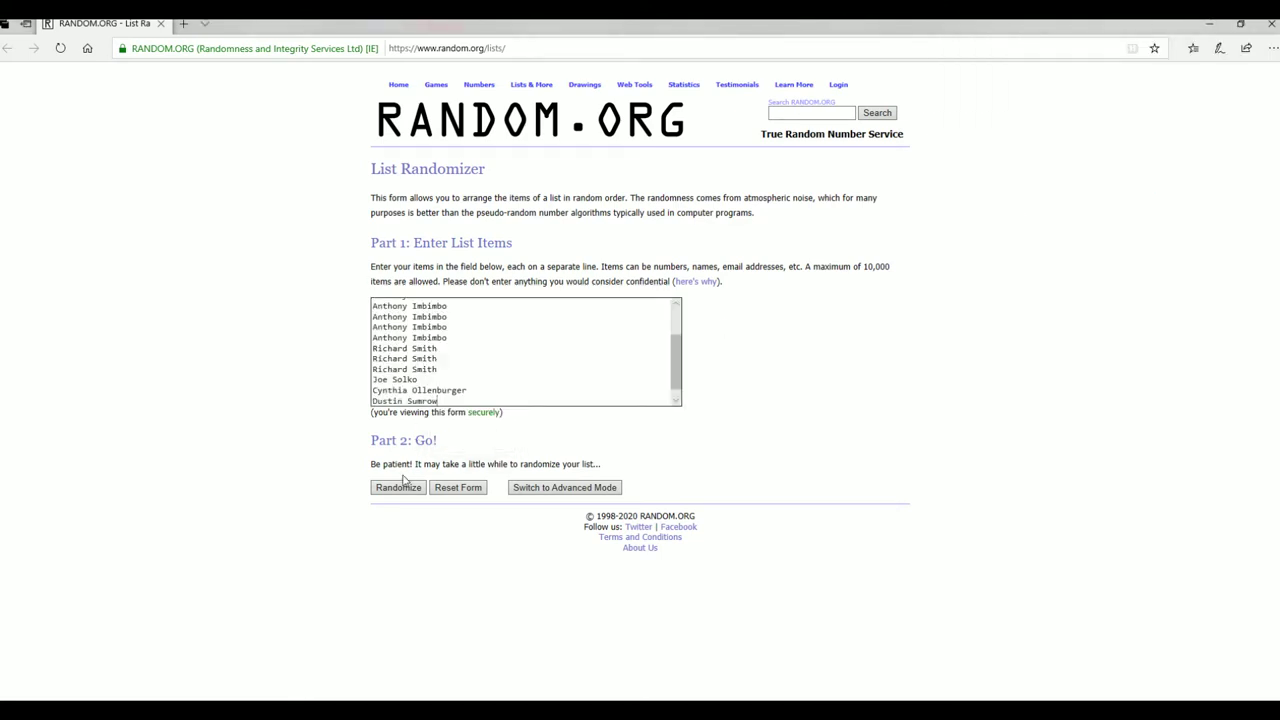
- Randomize the 15-name list, then reshuffle with Again! until it shows 7 randomizations
{"action": "left_click", "coordinate": [398, 487]}
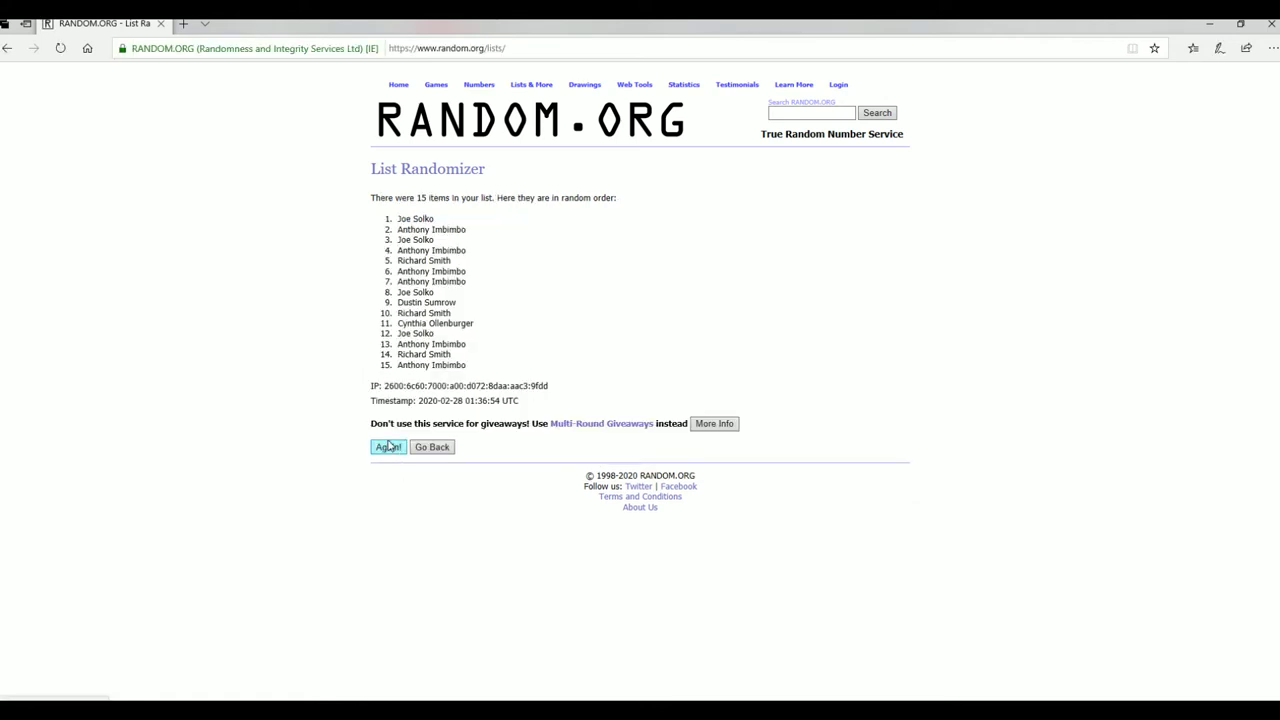
{"action": "left_click", "coordinate": [388, 447]}
{"action": "left_click", "coordinate": [388, 470]}
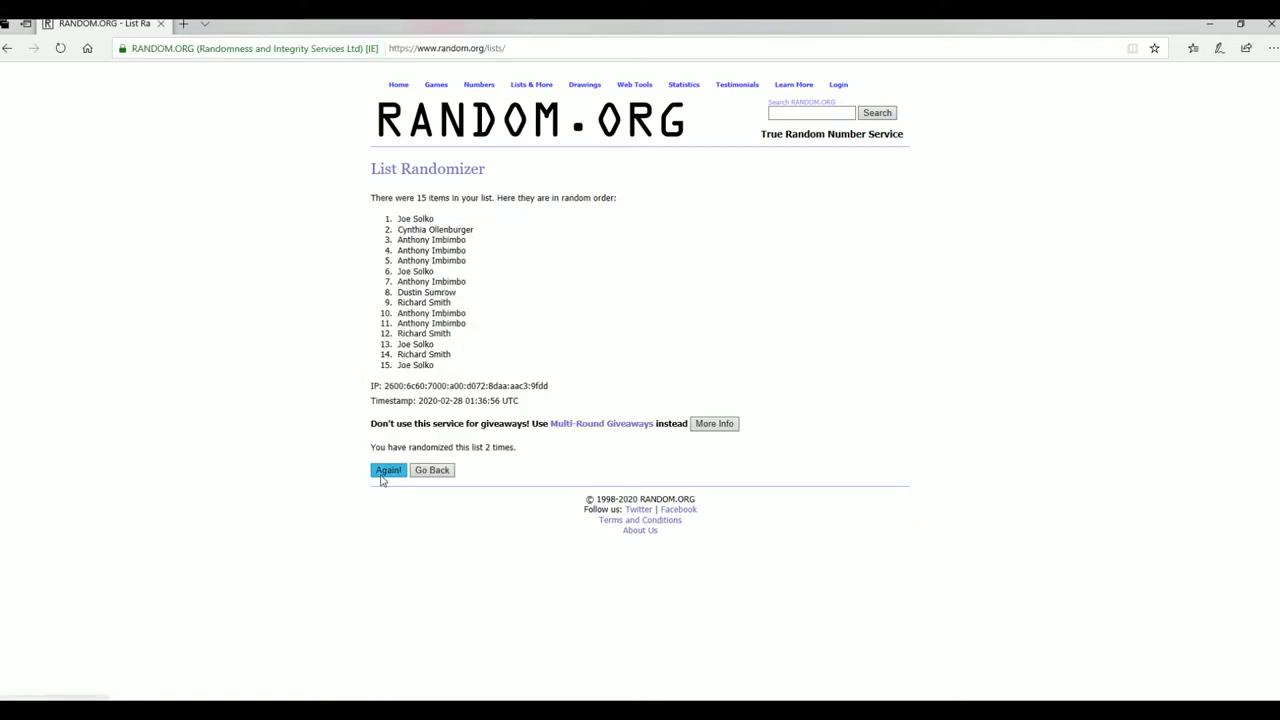
{"action": "left_click", "coordinate": [388, 470]}
{"action": "left_click", "coordinate": [388, 470]}
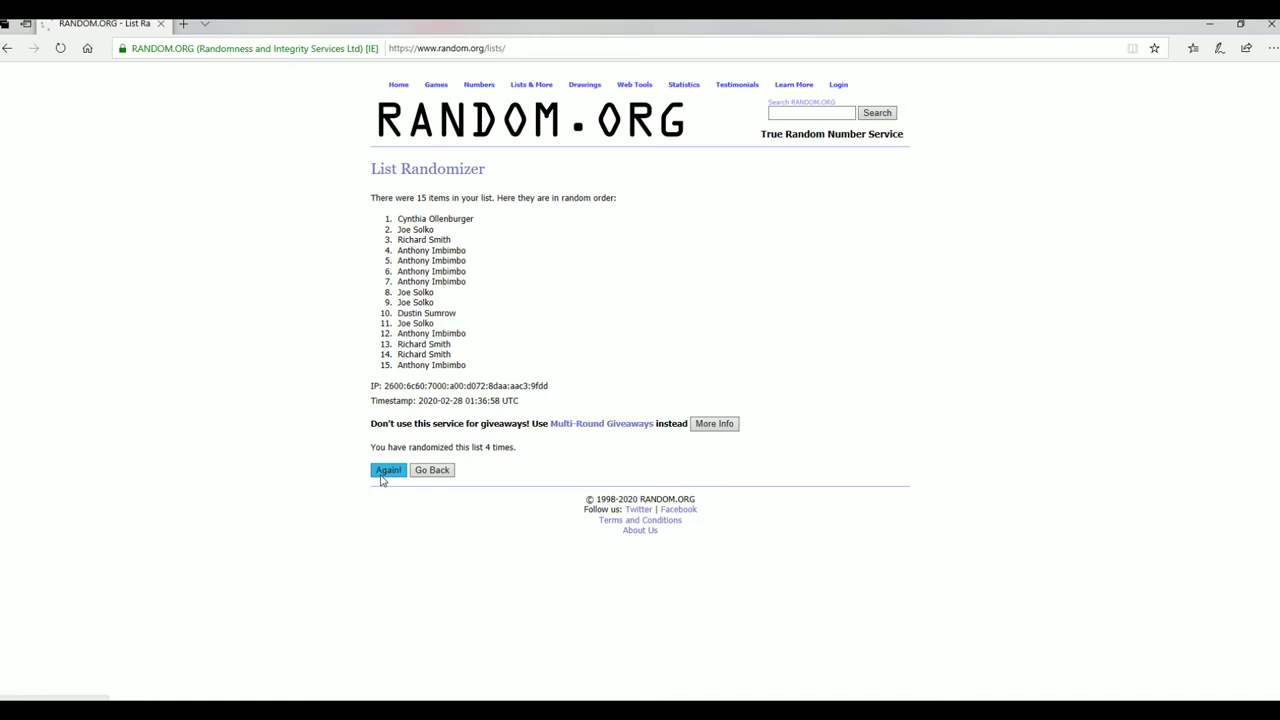
{"action": "left_click", "coordinate": [388, 470]}
{"action": "left_click", "coordinate": [388, 470]}
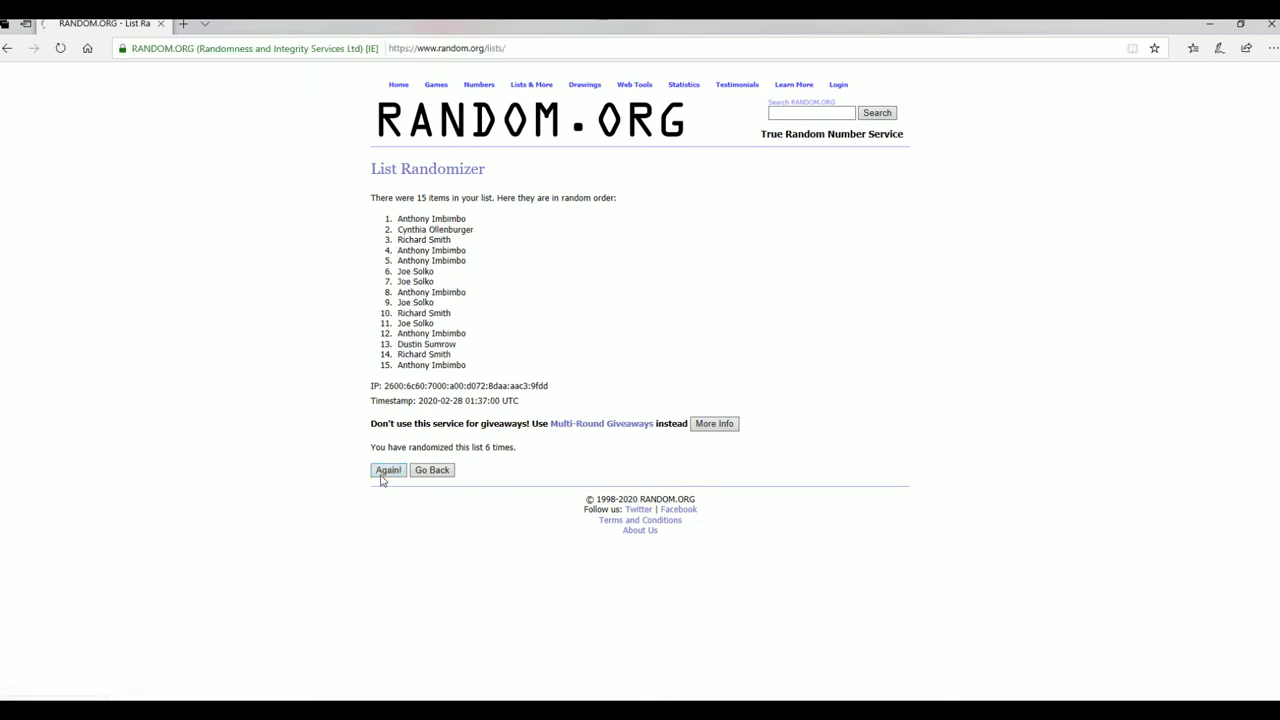
{"action": "left_click", "coordinate": [388, 470]}
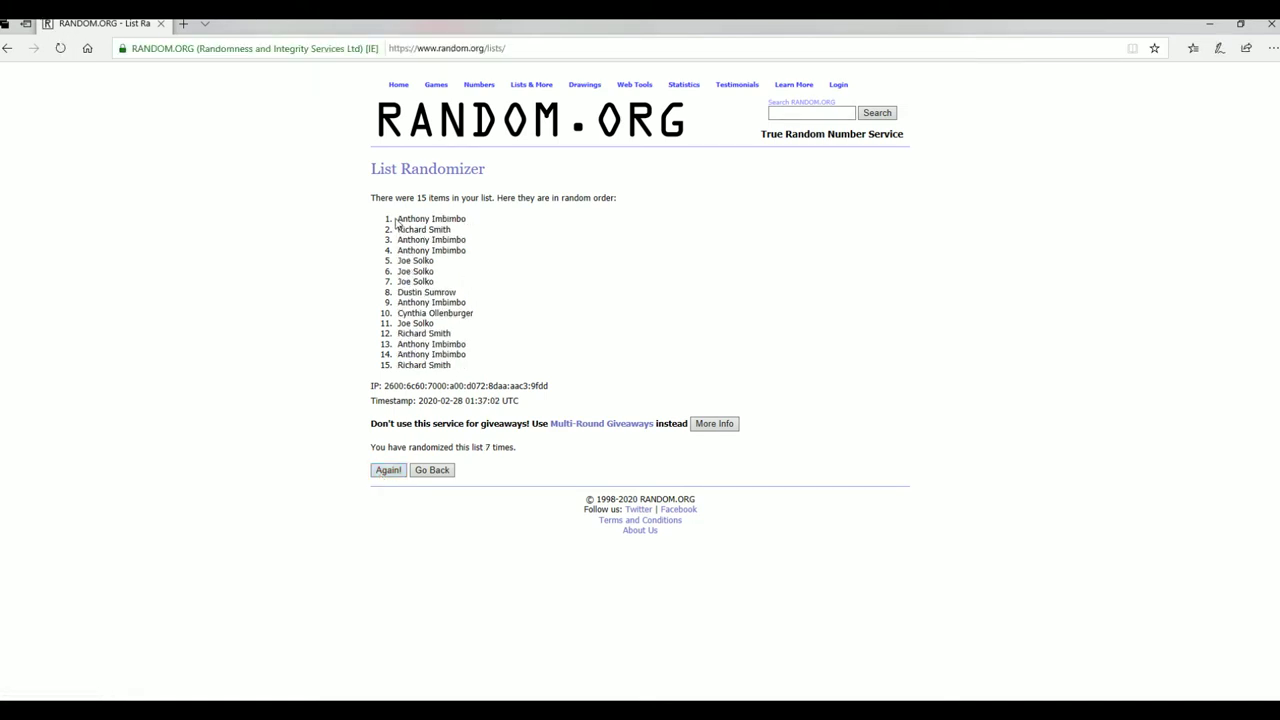
- Select and copy results 1–5 from the seventh shuffle
{"action": "mouse_move", "coordinate": [396, 218]}
{"action": "left_mouse_down"}
{"action": "mouse_move", "coordinate": [462, 230]}
{"action": "mouse_move", "coordinate": [480, 258]}
{"action": "left_mouse_up"}
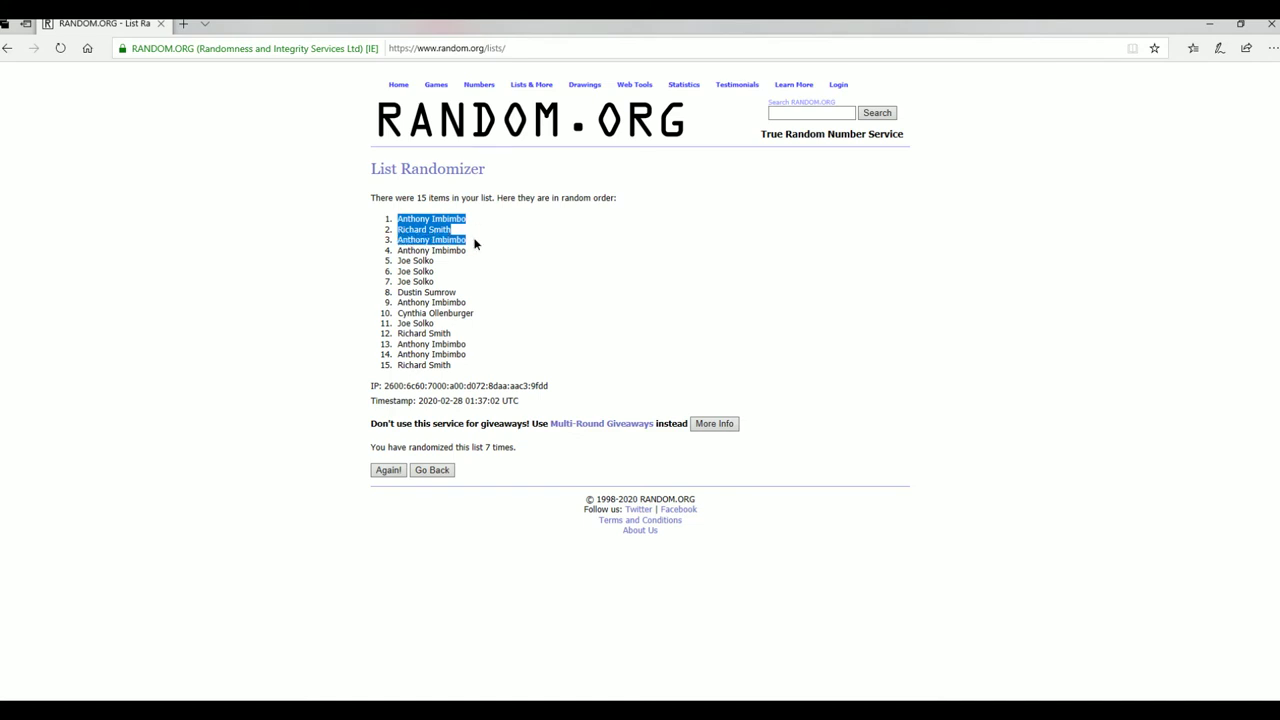
{"action": "right_click", "coordinate": [425, 248]}
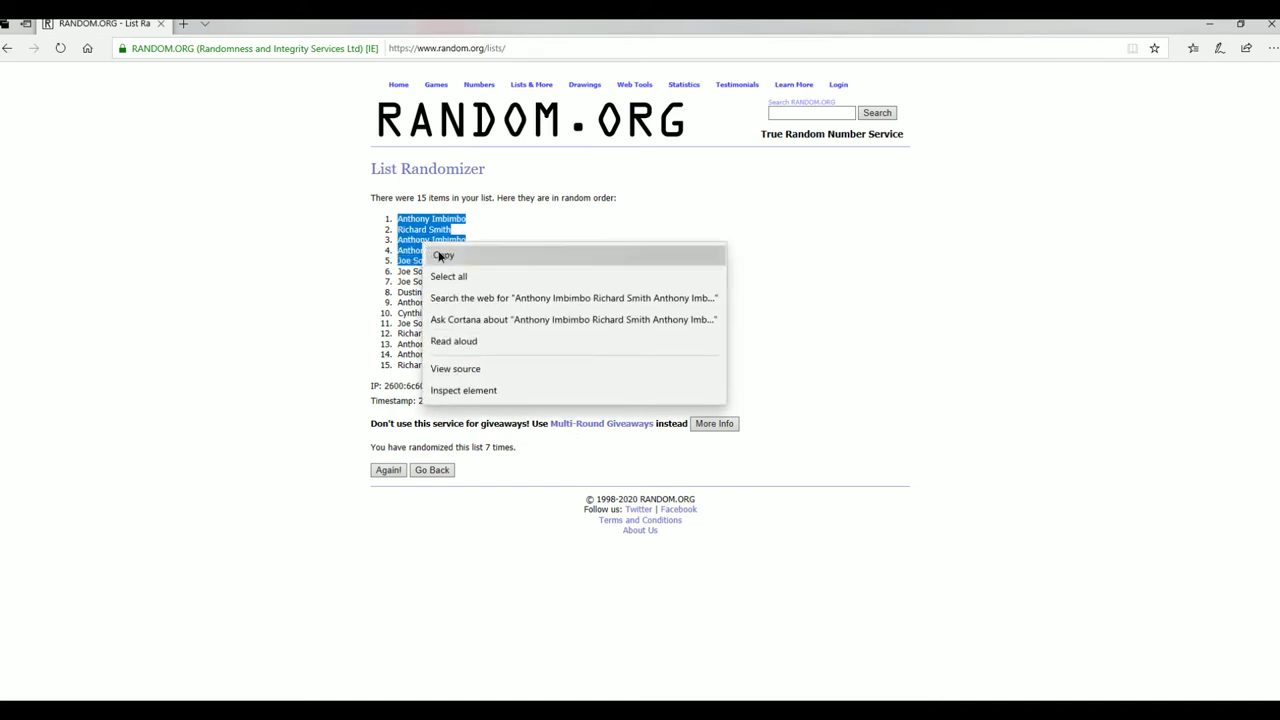
{"action": "left_click", "coordinate": [444, 252]}
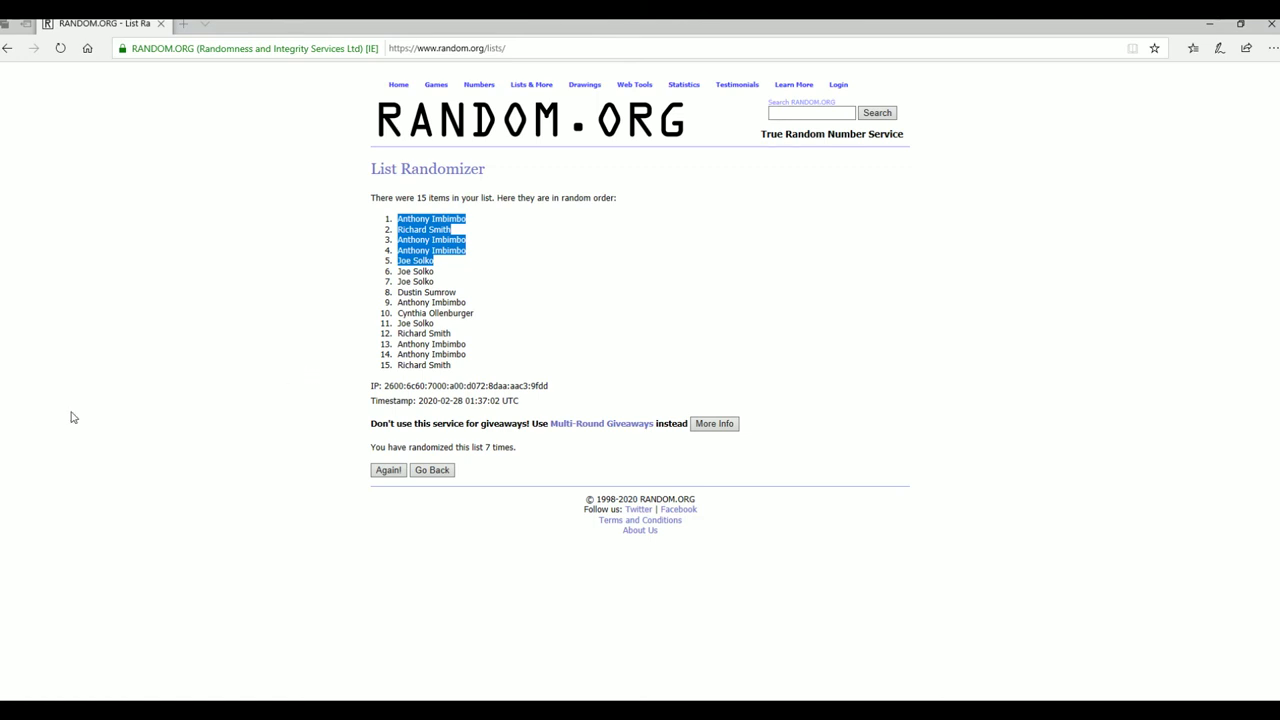
{"action": "key", "text": "alt+Tab"}
{"action": "left_click_drag", "start_coordinate": [771, 172], "coordinate": [966, 42]}
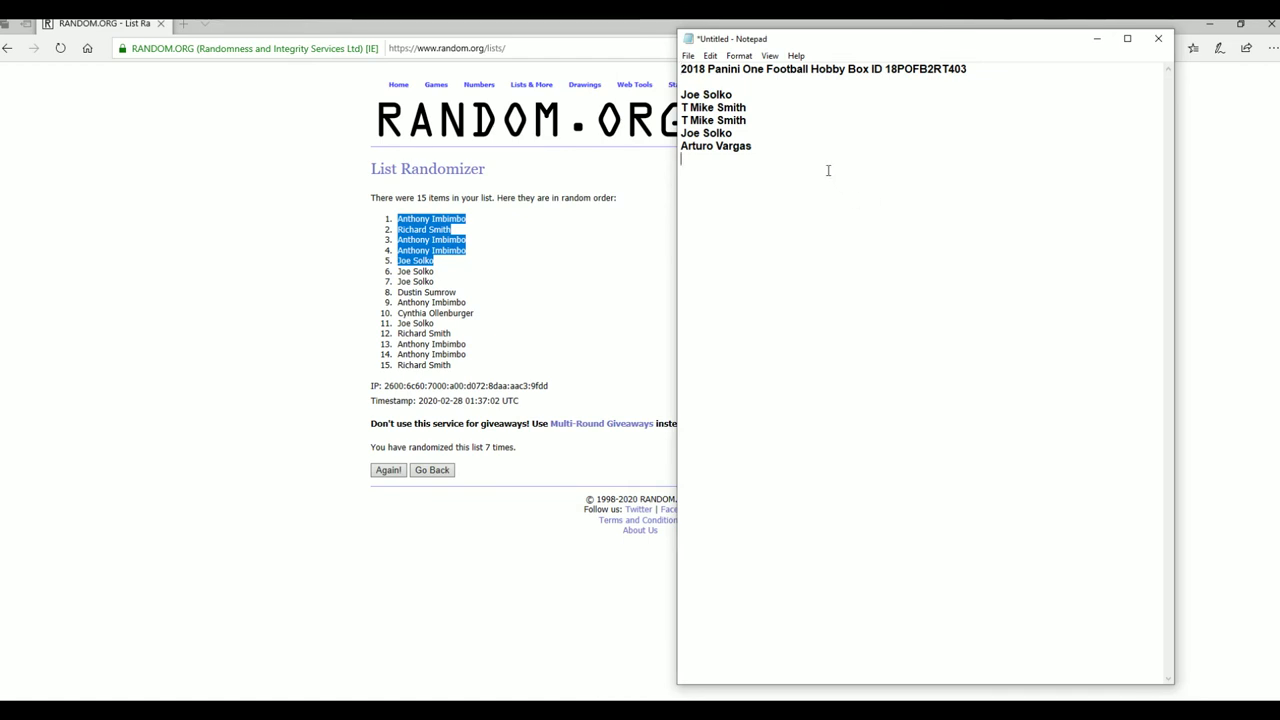
{"action": "key", "text": "ctrl+v"}
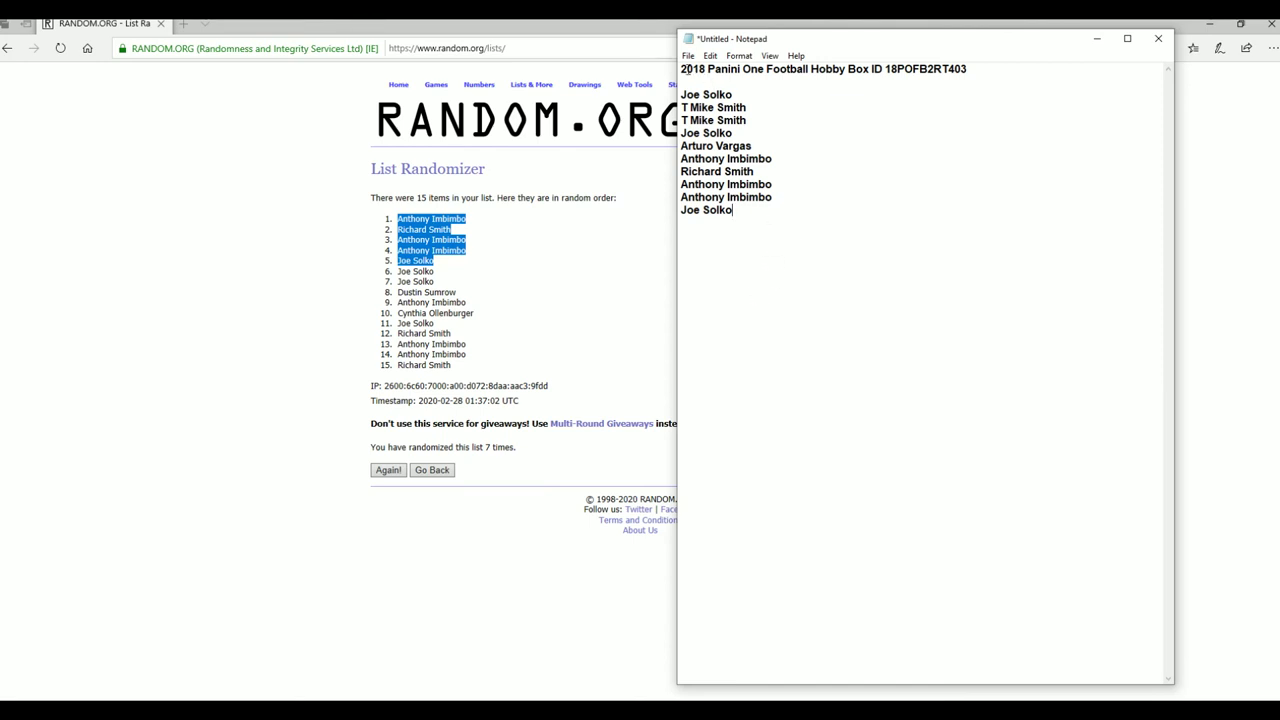
- Deselect the title text and minimize the Notepad window
{"action": "left_click_drag", "start_coordinate": [681, 69], "coordinate": [738, 69]}
{"action": "left_click", "coordinate": [954, 306]}
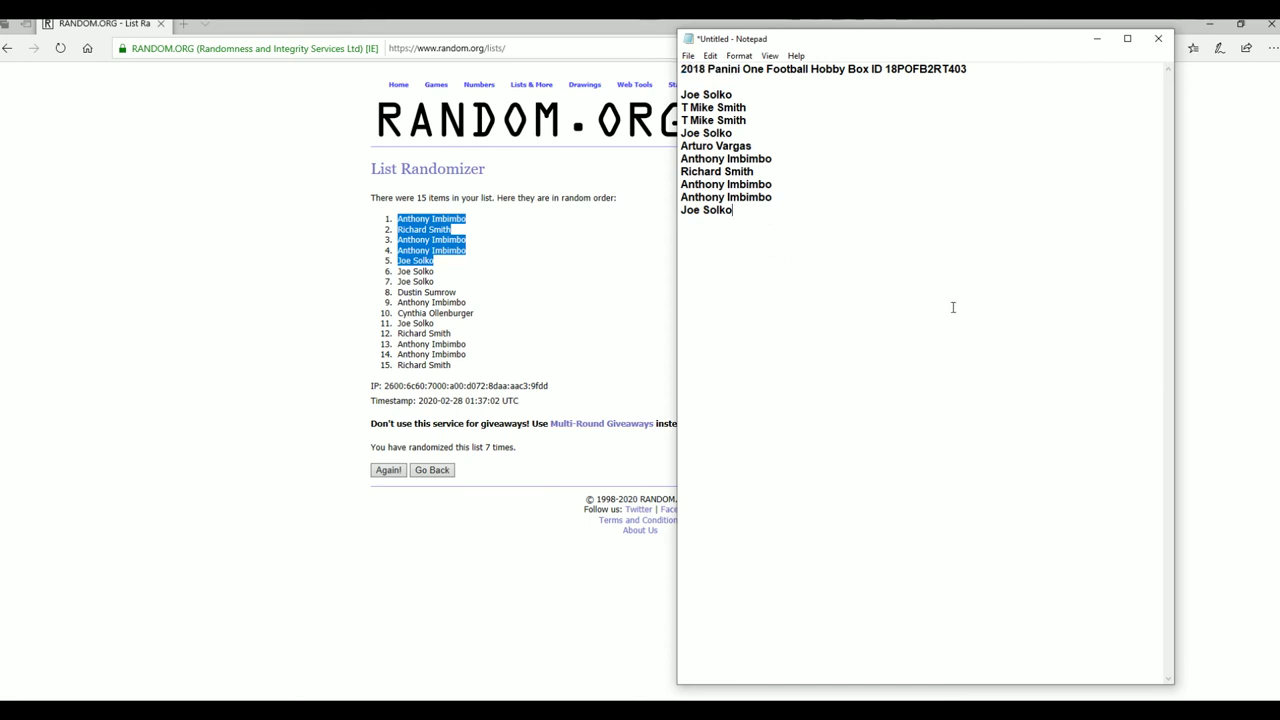
{"action": "left_click", "coordinate": [1099, 40]}
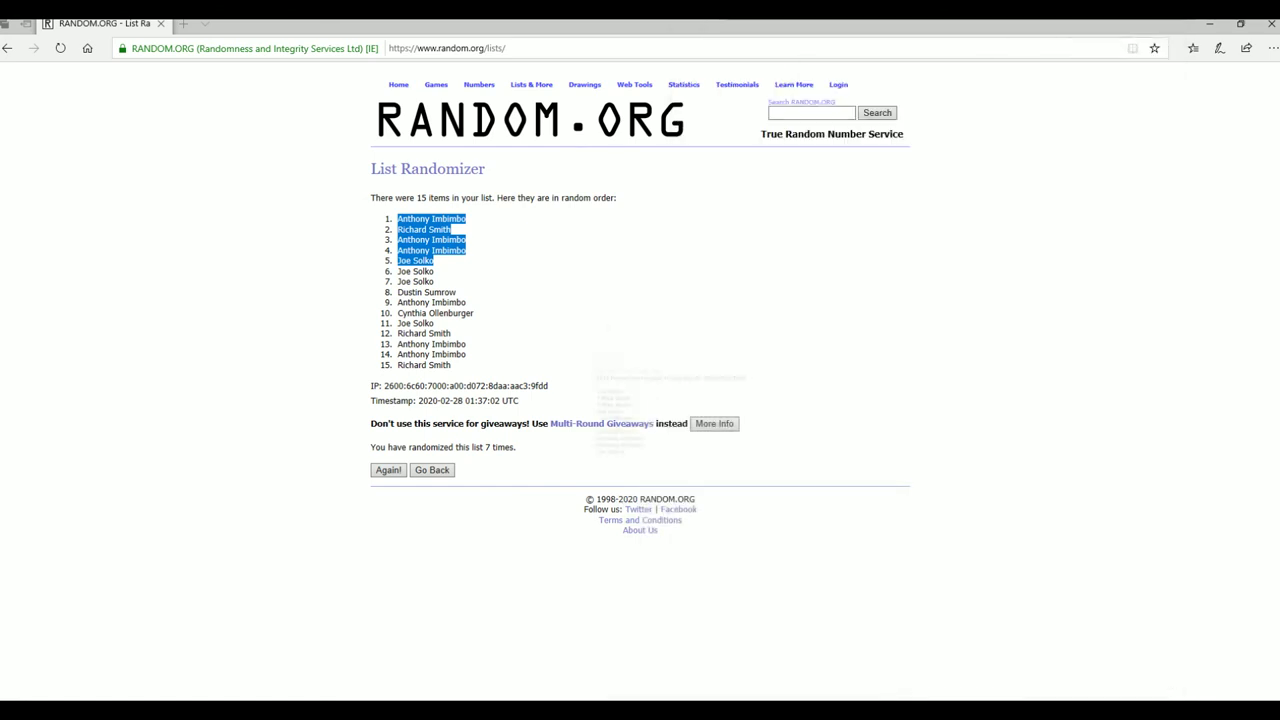